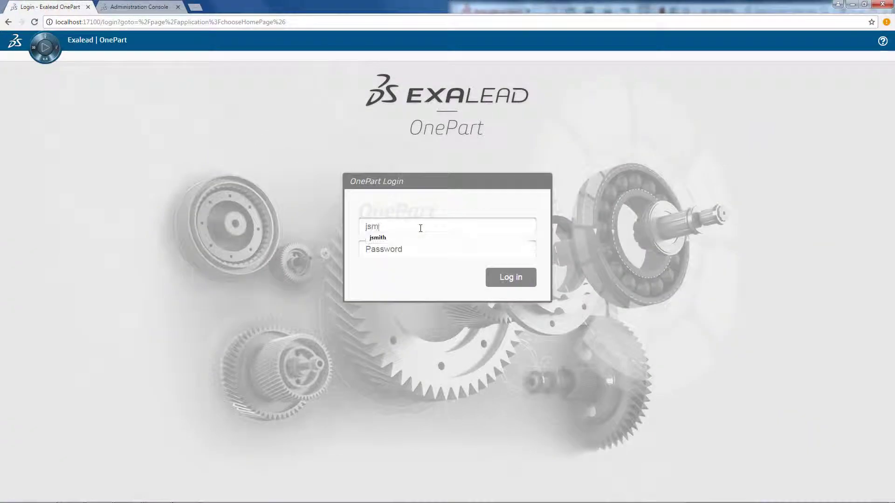
Complete the username, enter the account password and log in
key(Tab)
text(•••)
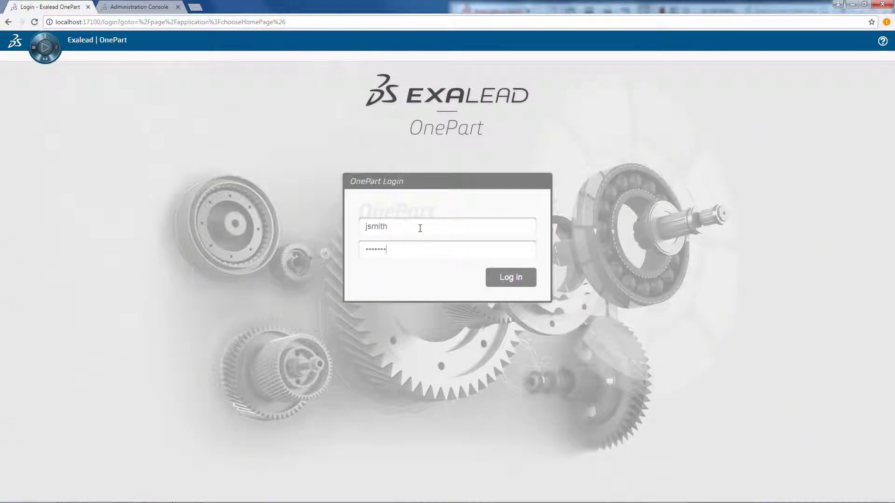
key(Return)
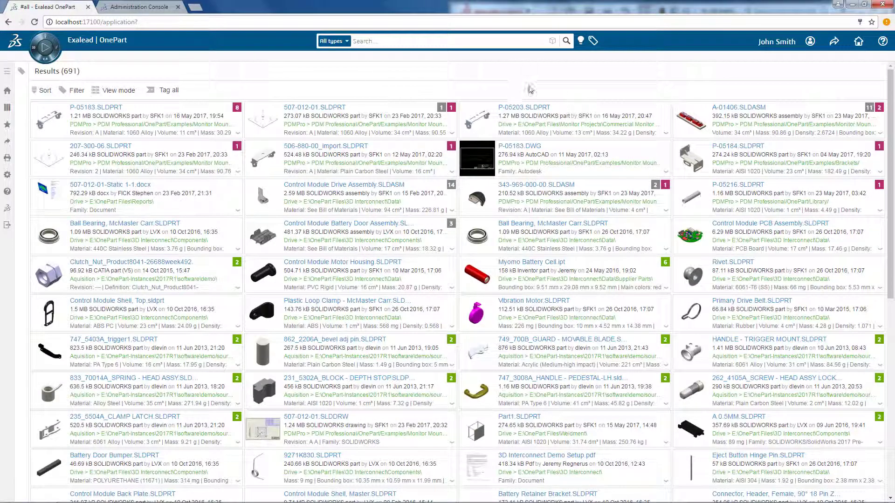
Search all file types for the term "bracet"
text(brac)
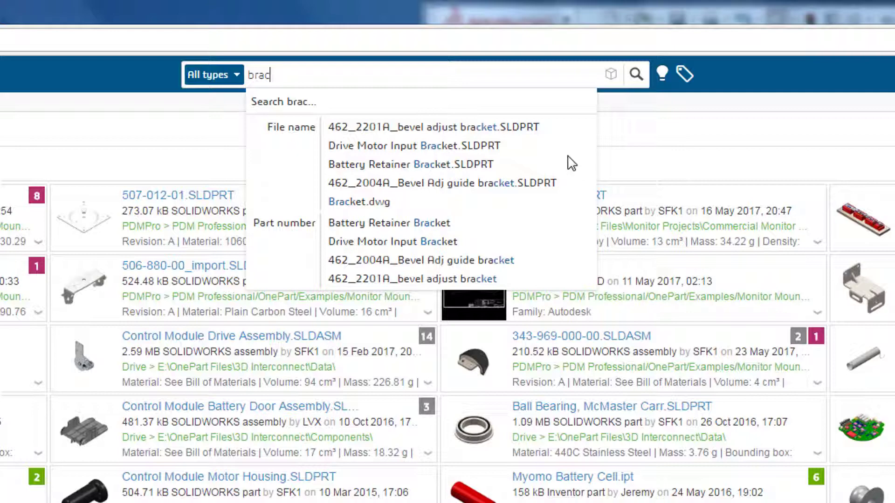
text(et)
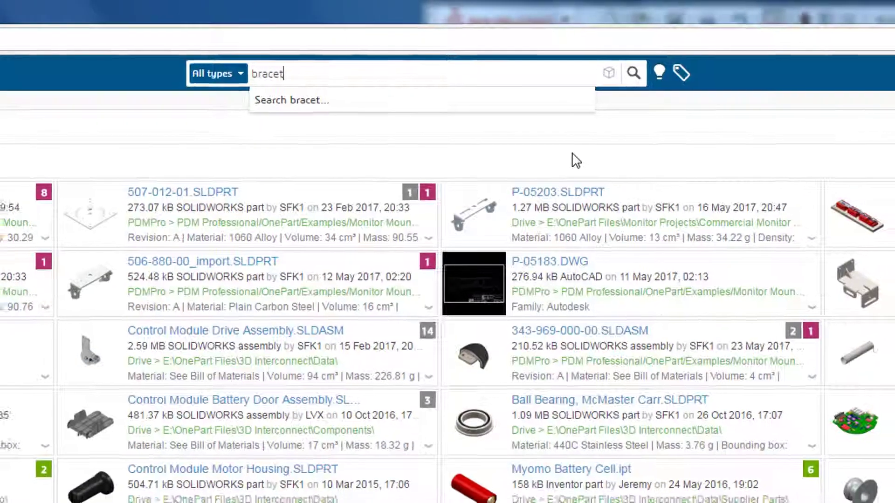
key(Return)
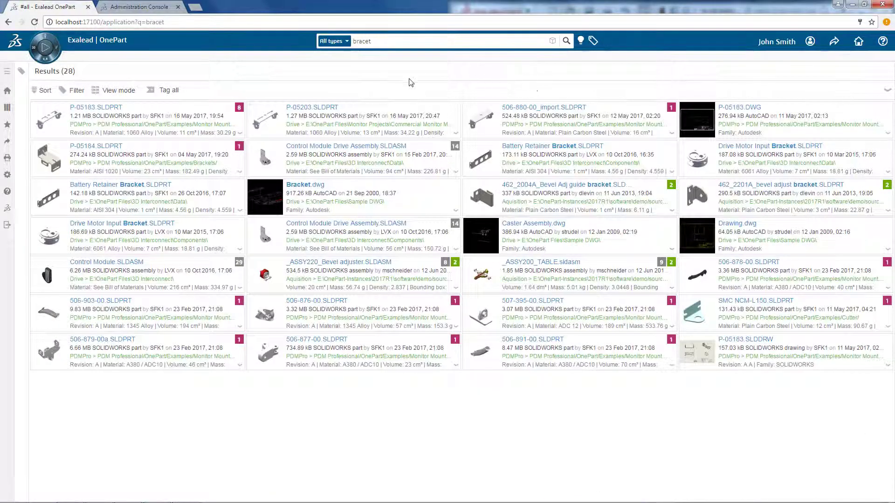
Show the tag filters, check the source breakdown and filter the results to the SOLIDWORKS part file extension
click(21, 72)
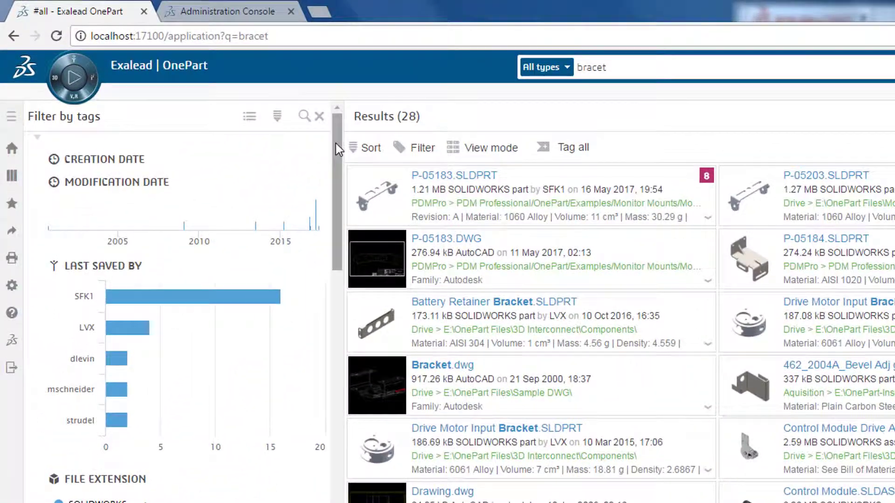
drag(240, 102, 242, 119)
drag(337, 168, 353, 352)
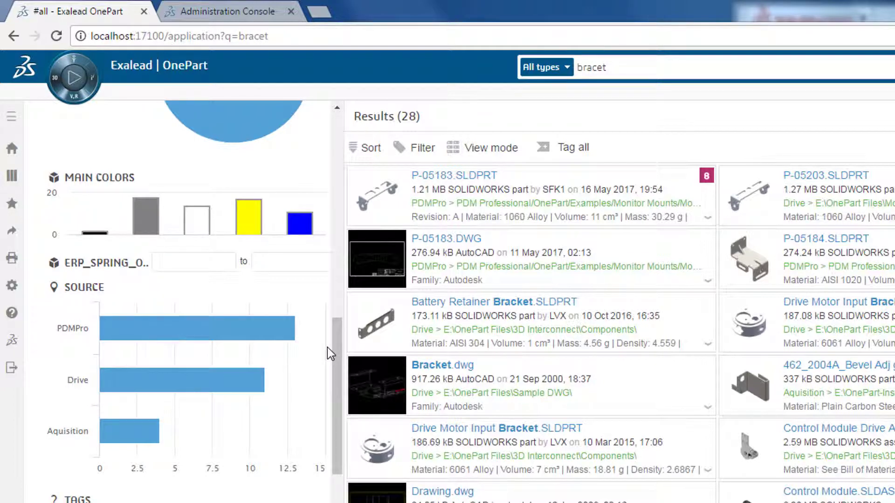
mouse_move(279, 332)
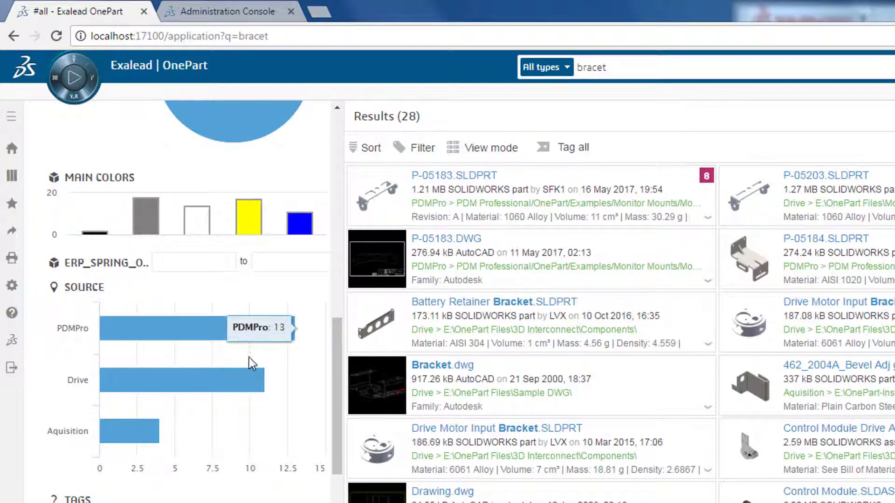
mouse_move(131, 438)
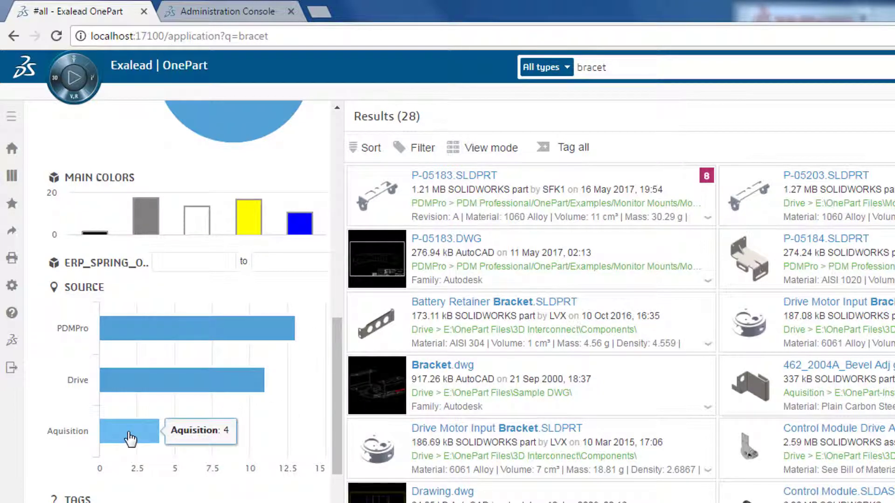
drag(331, 423, 339, 253)
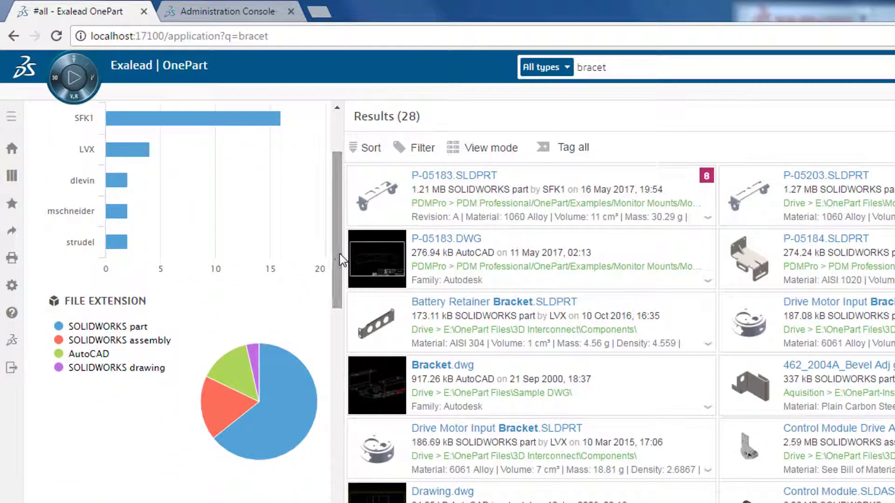
mouse_move(276, 404)
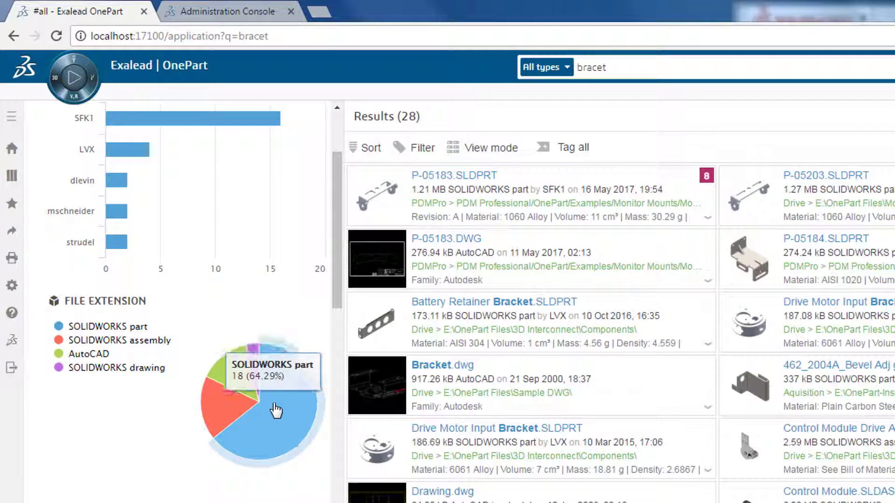
click(277, 410)
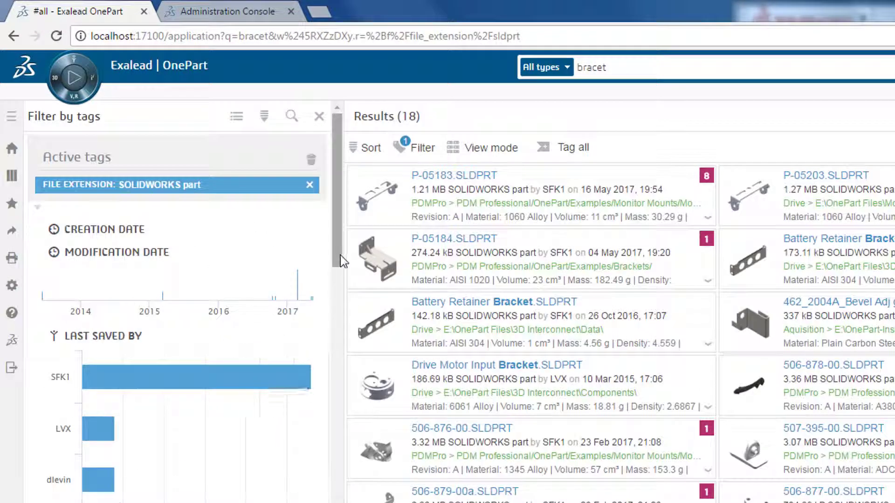
Filter the results by the materials Plain Carbon Steel and 1060 Alloy
drag(340, 255, 339, 501)
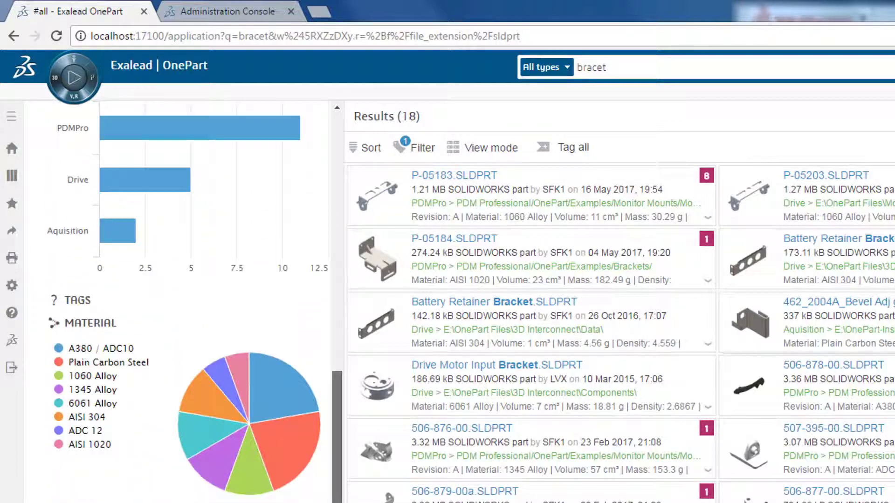
click(295, 454)
scroll(335, 276, down, 1)
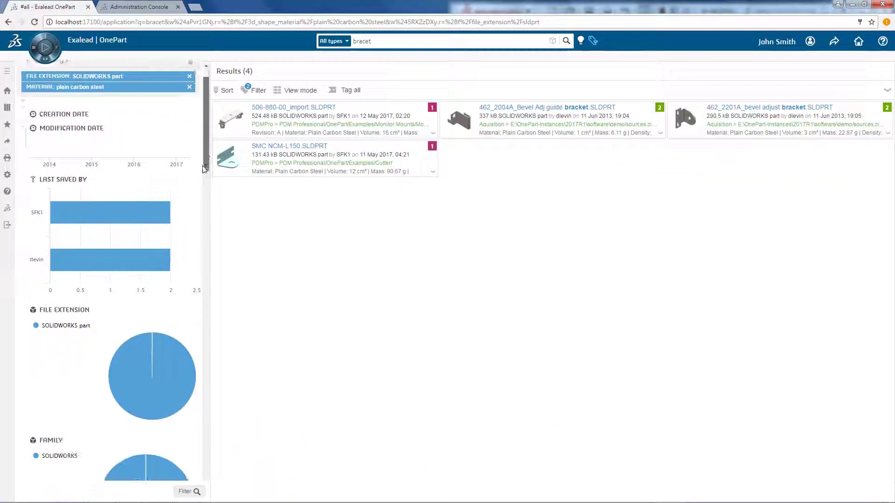
drag(203, 167, 195, 306)
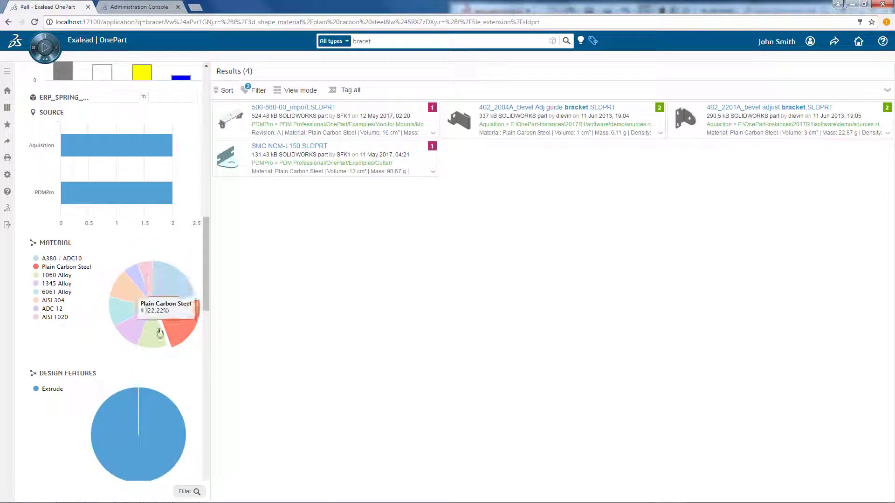
click(160, 333)
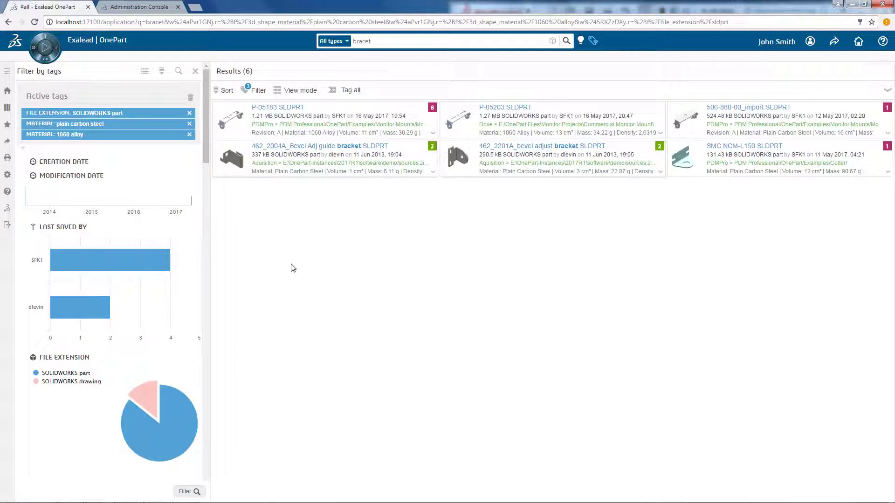
Add P-05183, P-05203 and 506-880-00_import to the compare list and open the comparison
click(218, 116)
click(445, 119)
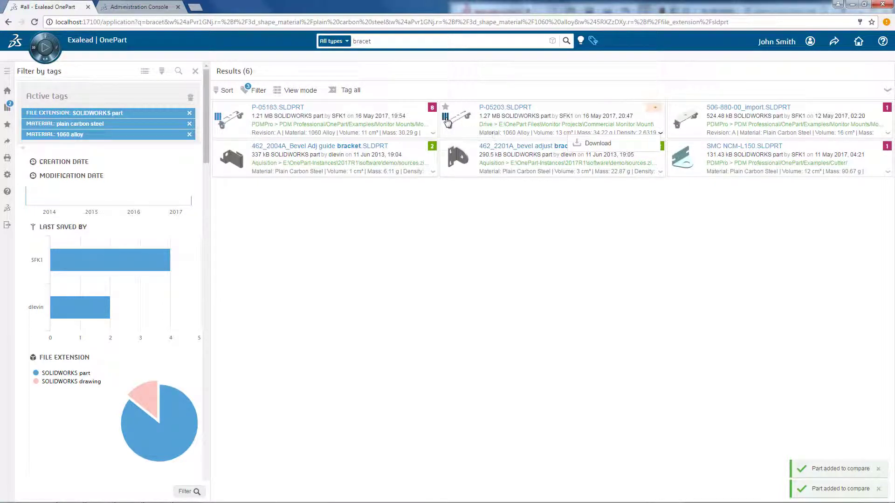
click(673, 116)
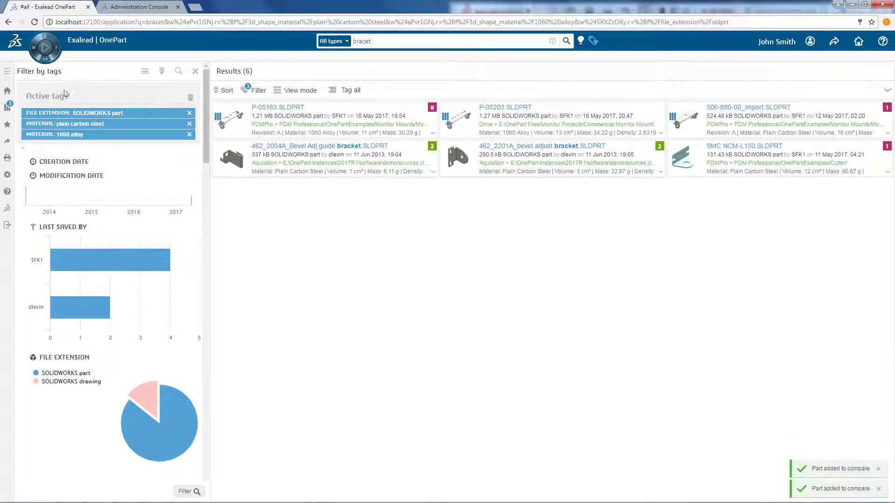
click(9, 107)
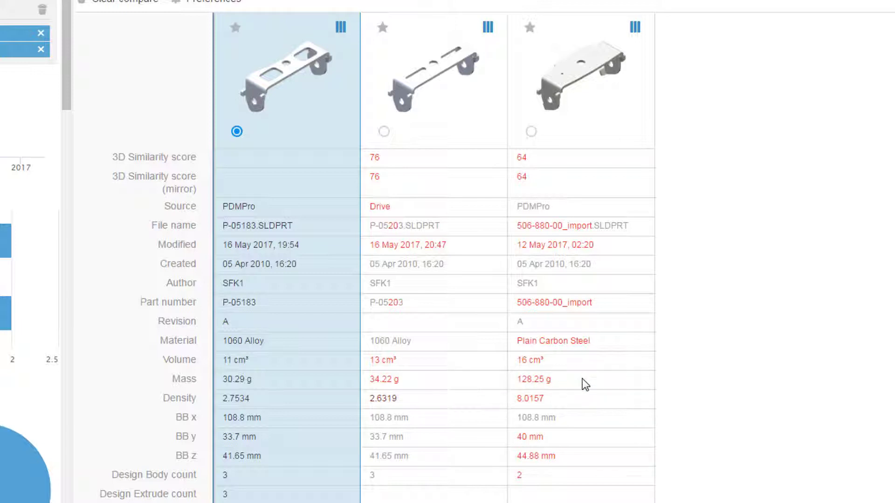
Remove 506-880-00_import from the comparison and show the similar parts and relations of P-05183.SLDPRT
click(635, 29)
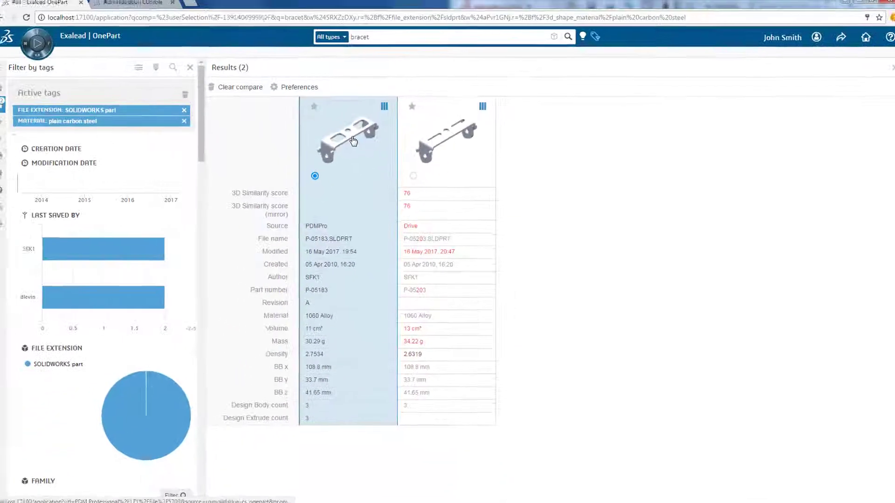
click(353, 140)
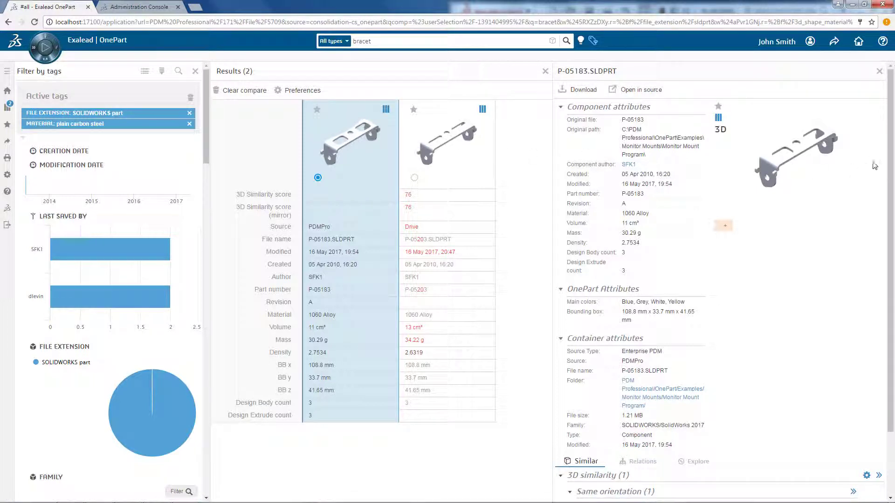
drag(888, 162, 887, 239)
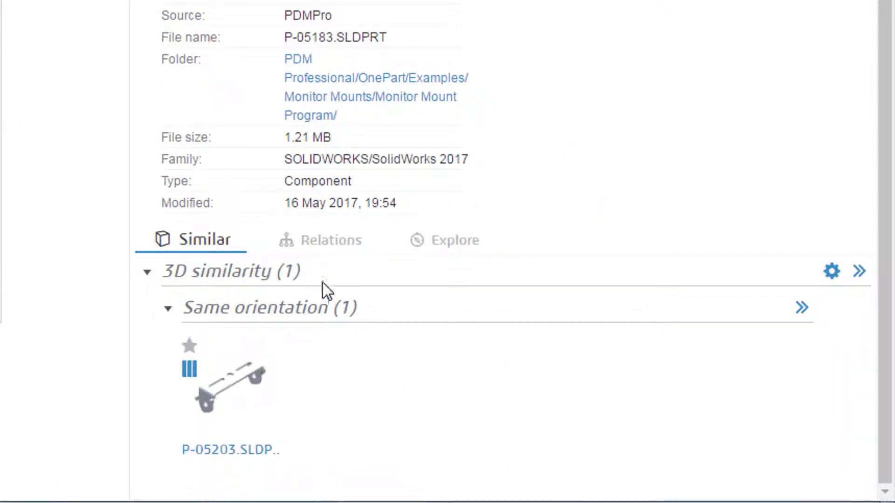
click(329, 250)
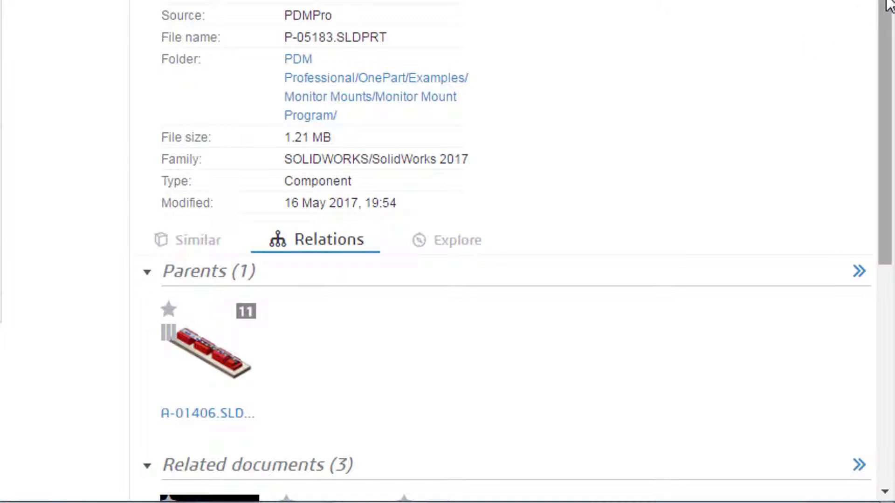
drag(887, 5, 891, 113)
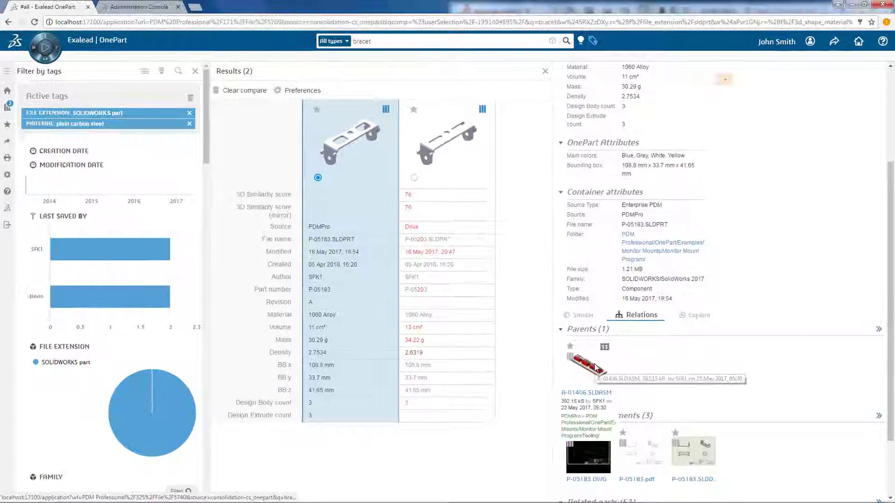
View the parent assembly A-01406.SLDASM, return to P-05183 and examine its part configurations
click(594, 368)
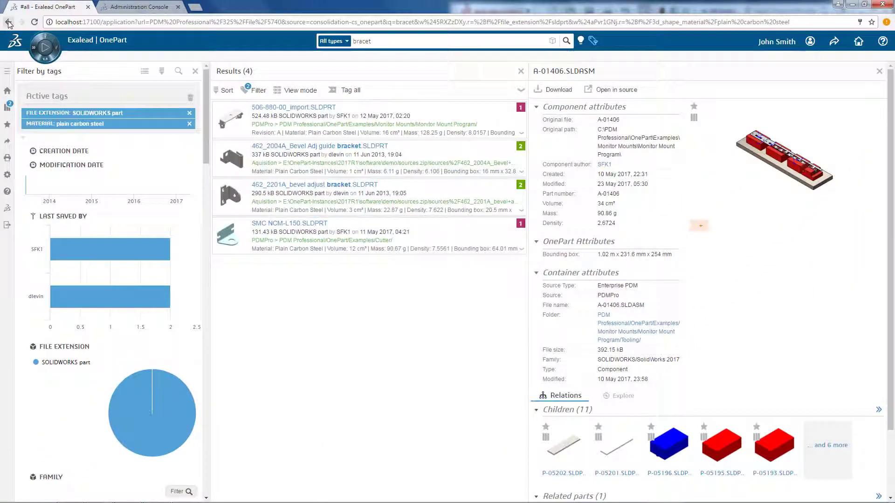
click(9, 22)
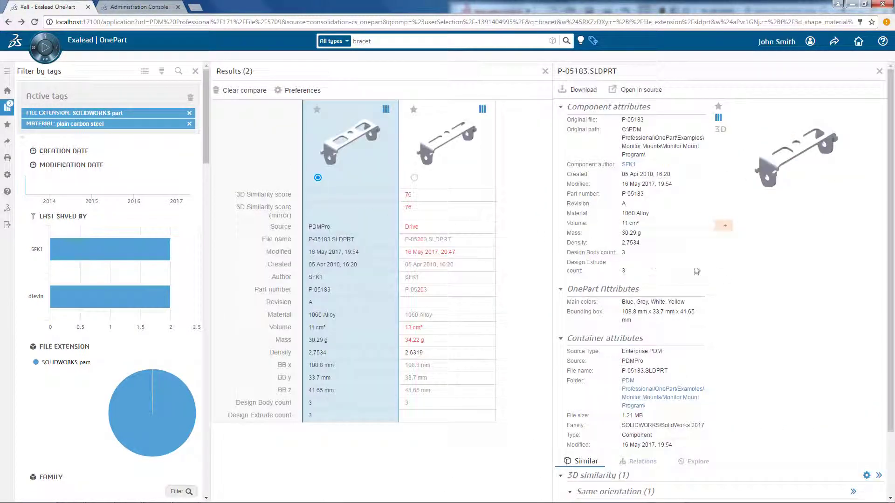
click(698, 461)
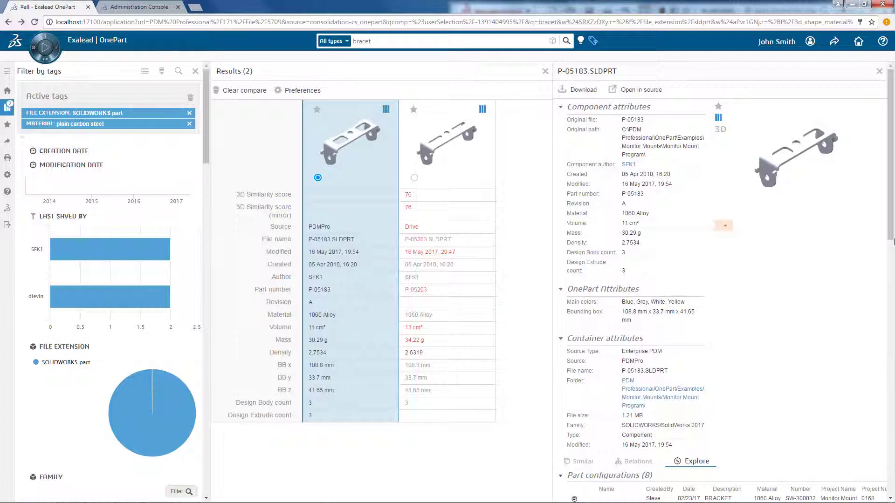
drag(893, 223, 893, 349)
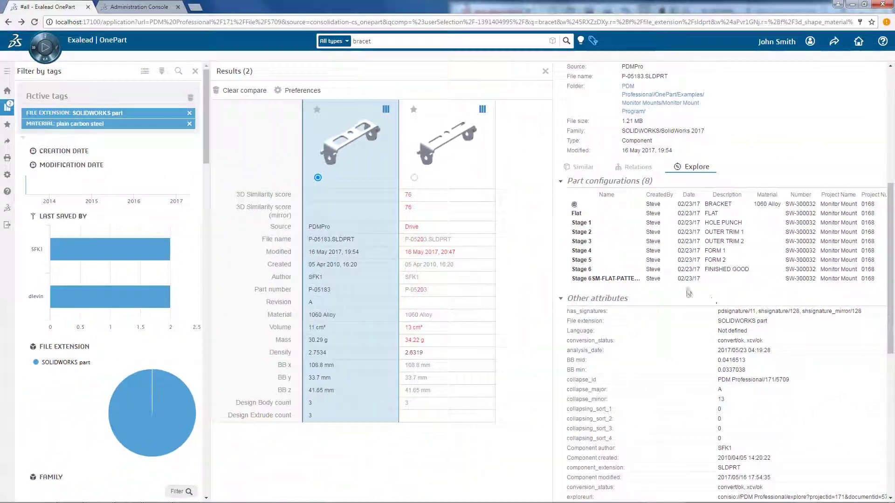
Open the details of P-05203.SLDPRT and examine its similar parts, related documents and related parts
click(438, 146)
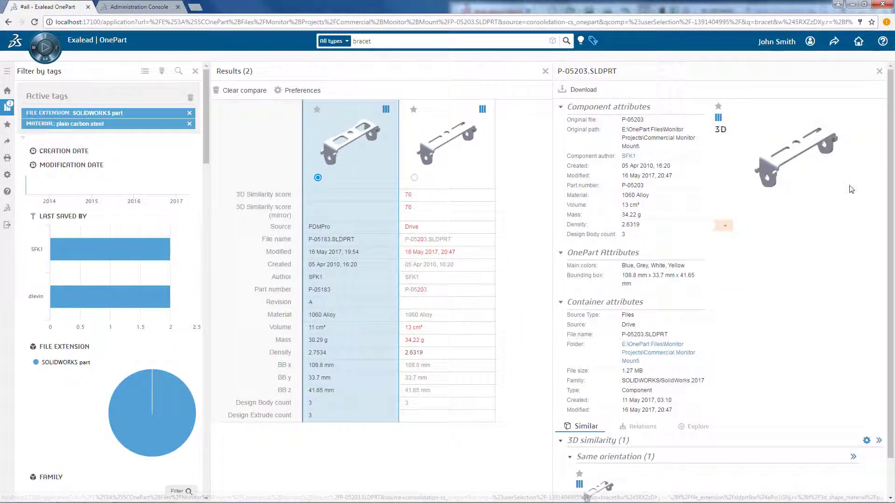
drag(890, 208, 890, 240)
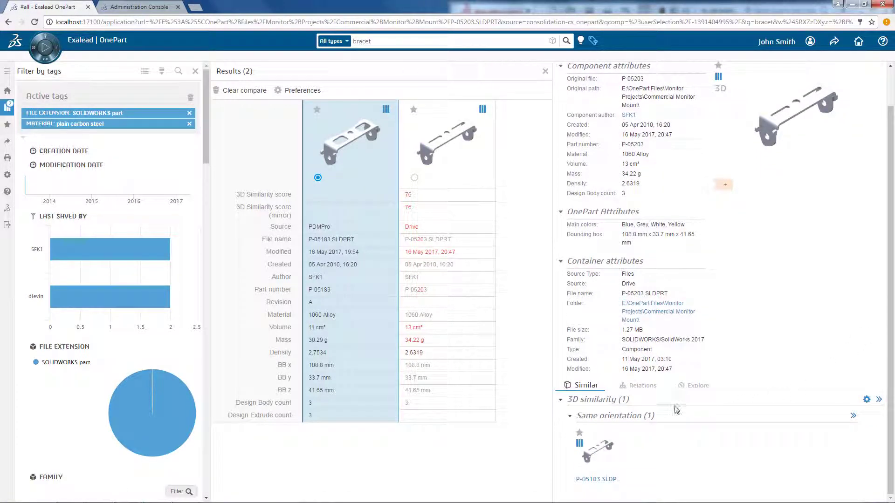
click(638, 386)
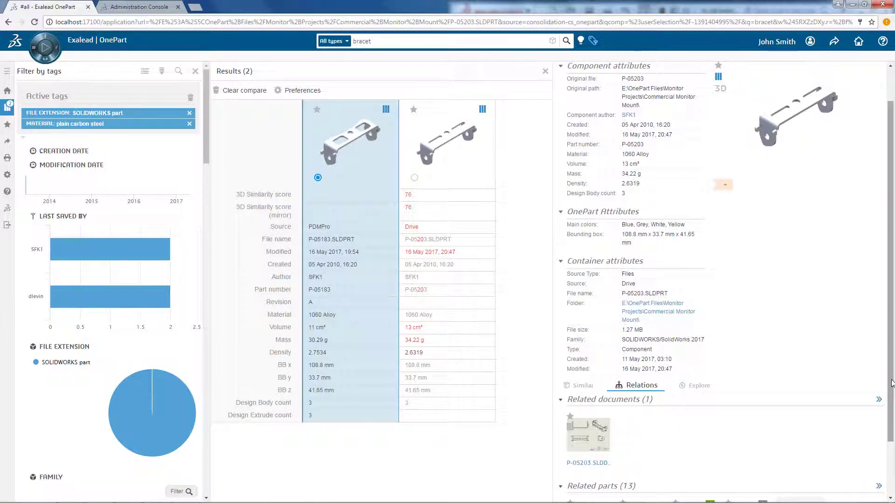
drag(891, 383, 891, 318)
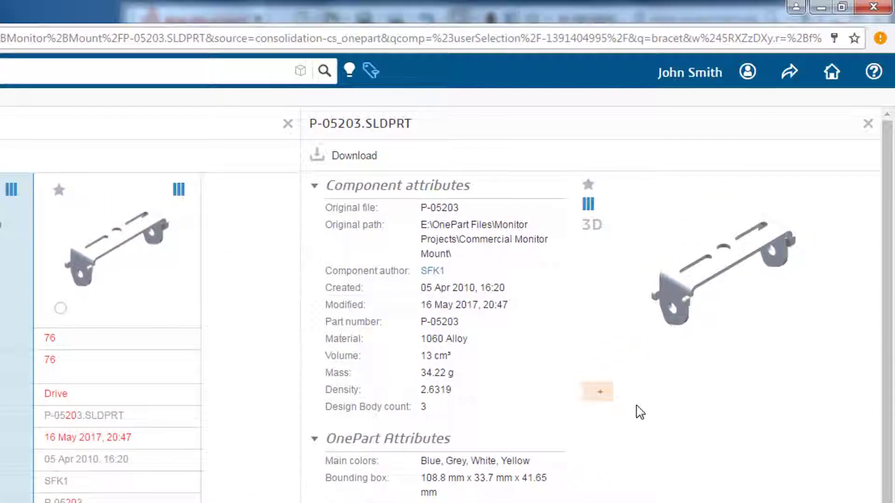
Add the tag "PDM Import" to P-05203.SLDPRT
click(605, 396)
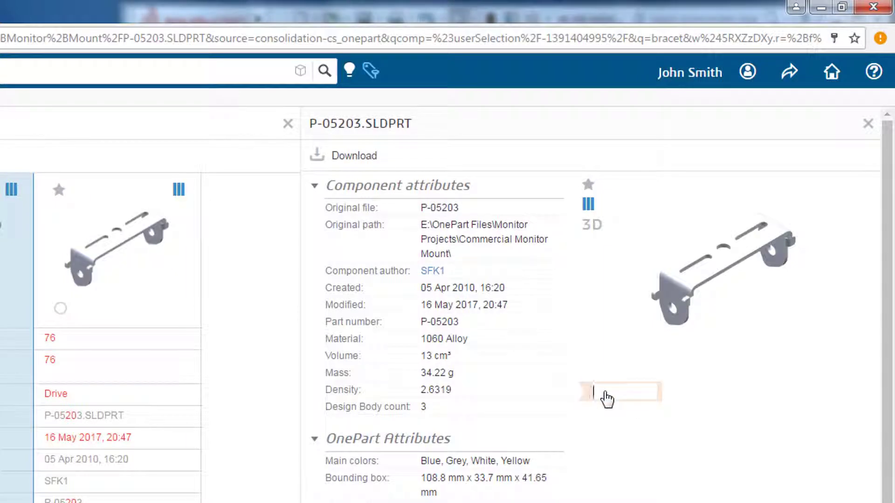
text(PDM Import)
key(Return)
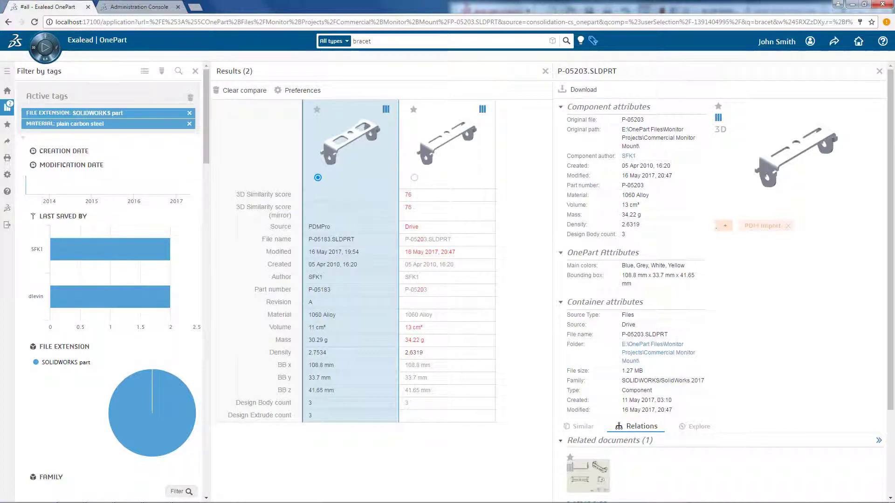
Show the details of P-05183.SLDPRT, open it in its source PDM vault folder and dock that folder window to half the screen
click(348, 141)
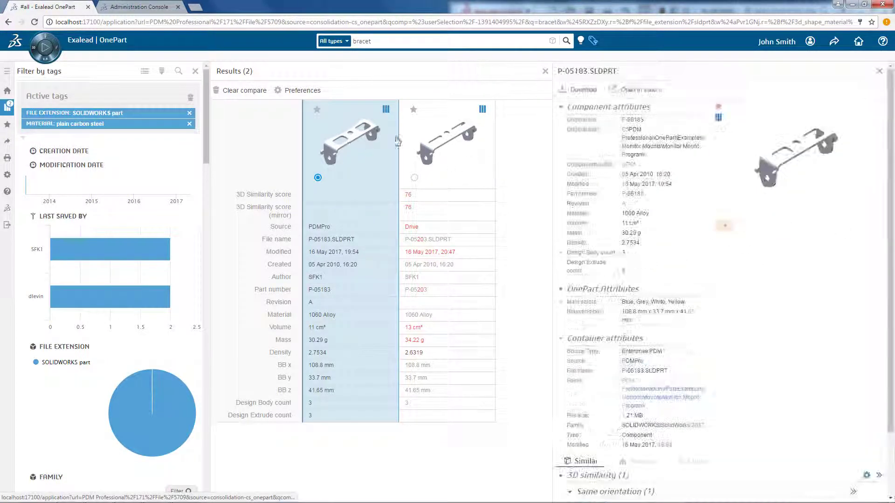
click(653, 91)
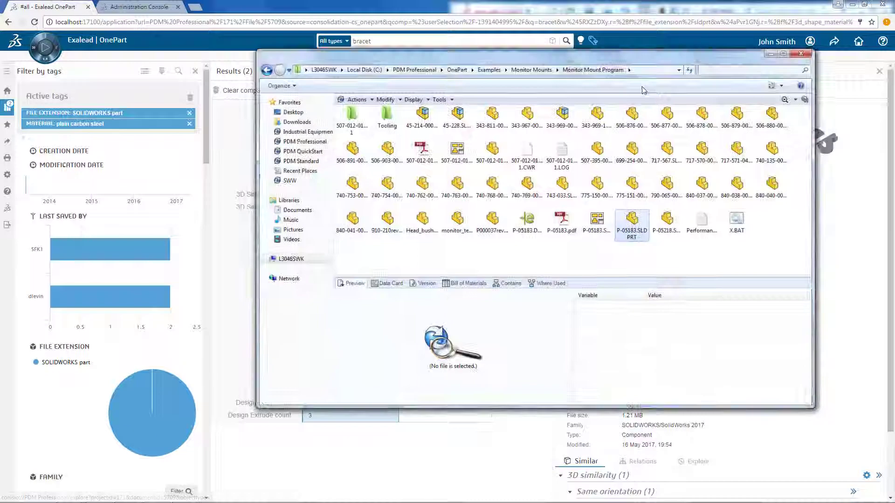
drag(638, 55, 1, 37)
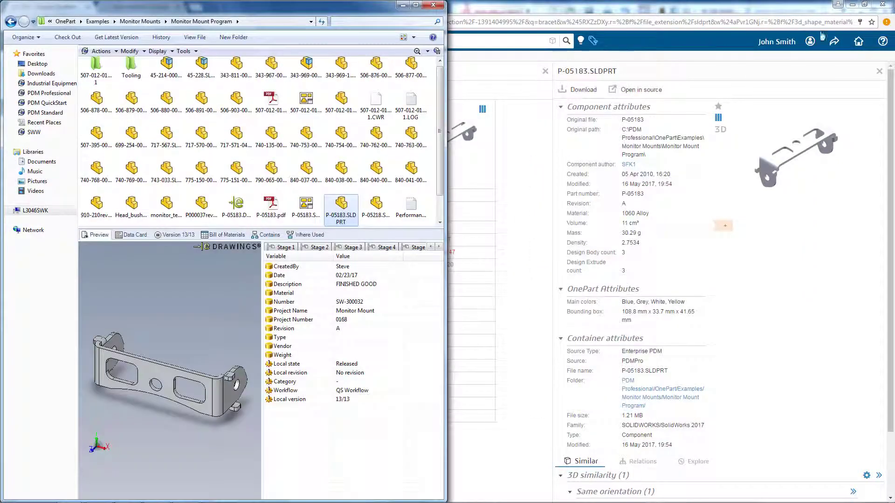
Insert P-05183.SLDPRT from the vault folder into the 45-228 assembly in SOLIDWORKS, using the Stage 6 configuration
drag(341, 176, 671, 247)
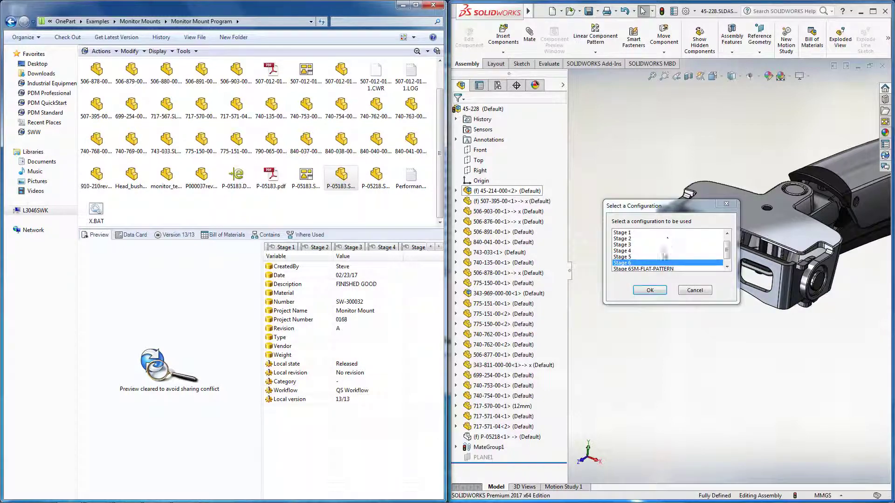
click(650, 291)
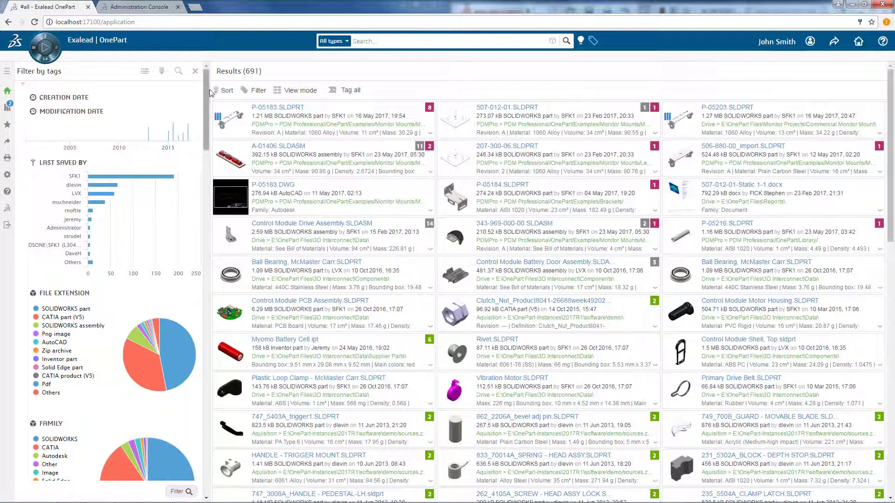
In OnePart, expand the Tags filter category and filter all results by the PDM Import tag
drag(211, 92, 217, 170)
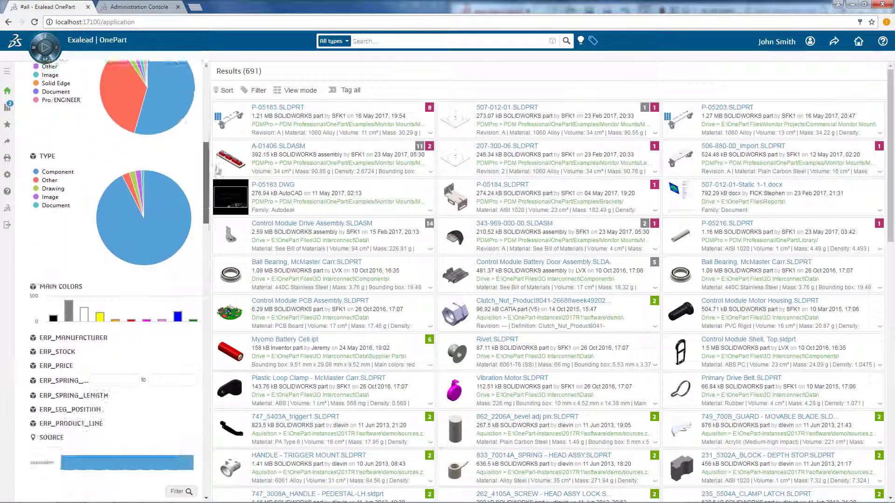
scroll(146, 257, down, 5)
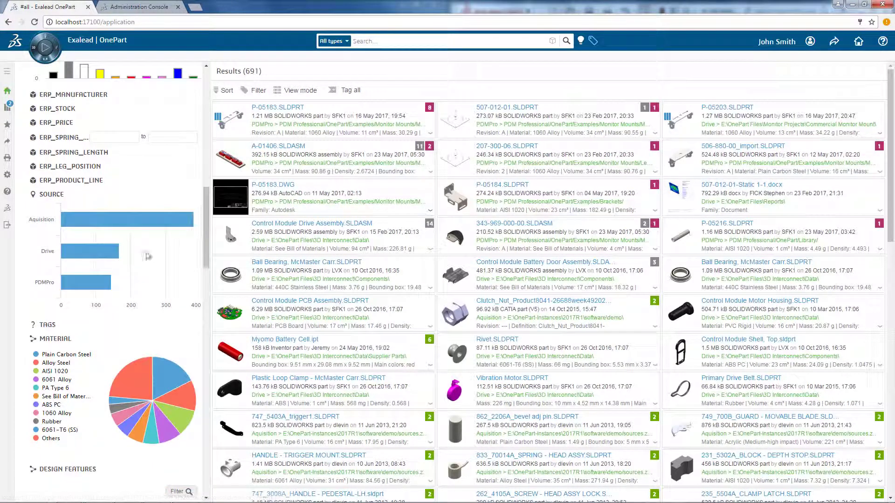
click(24, 325)
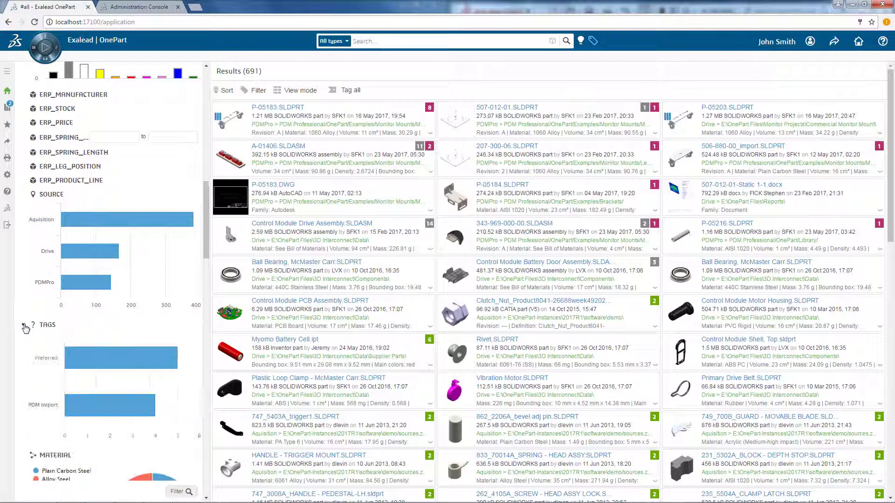
click(107, 411)
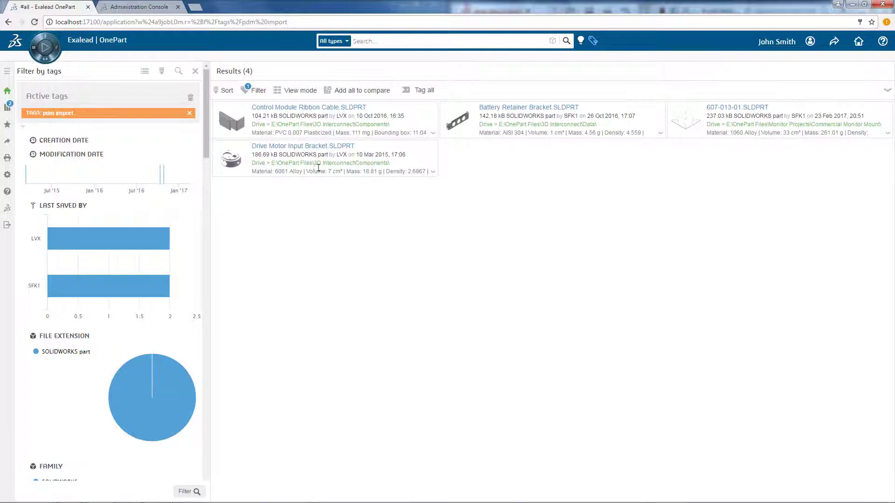
Display the tagged results in Table view and generate a share link for them
click(291, 95)
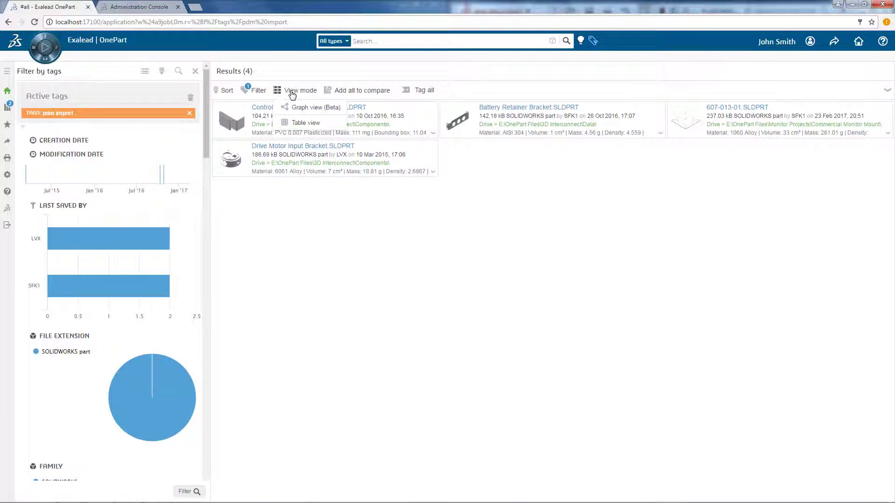
click(302, 124)
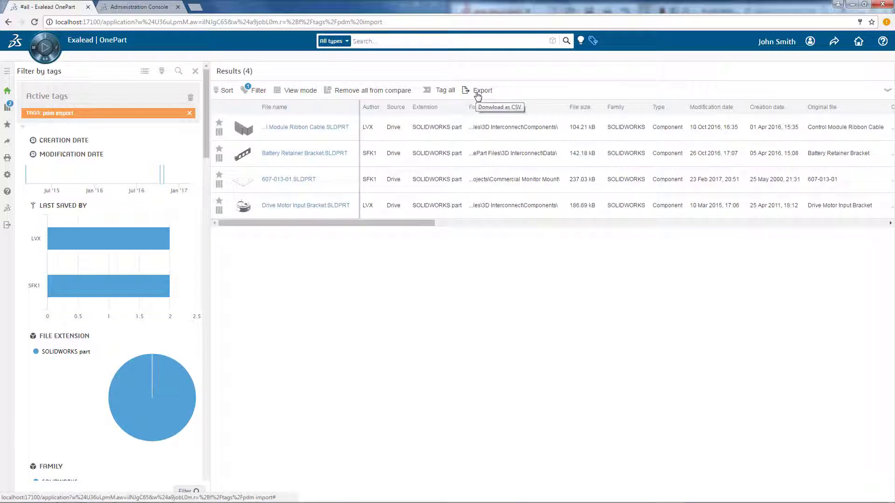
click(834, 41)
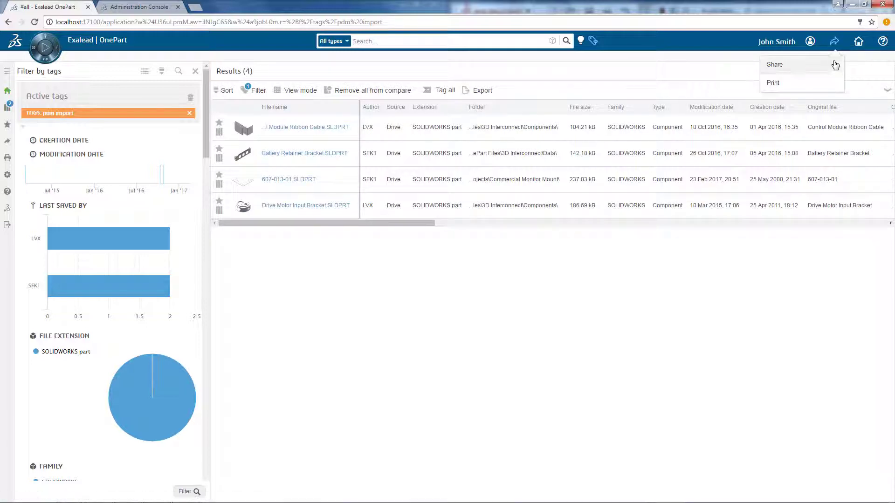
click(774, 65)
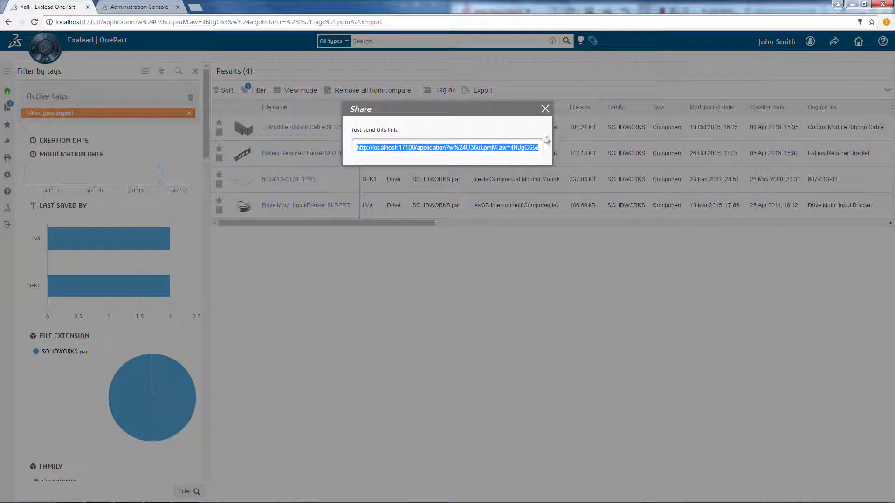